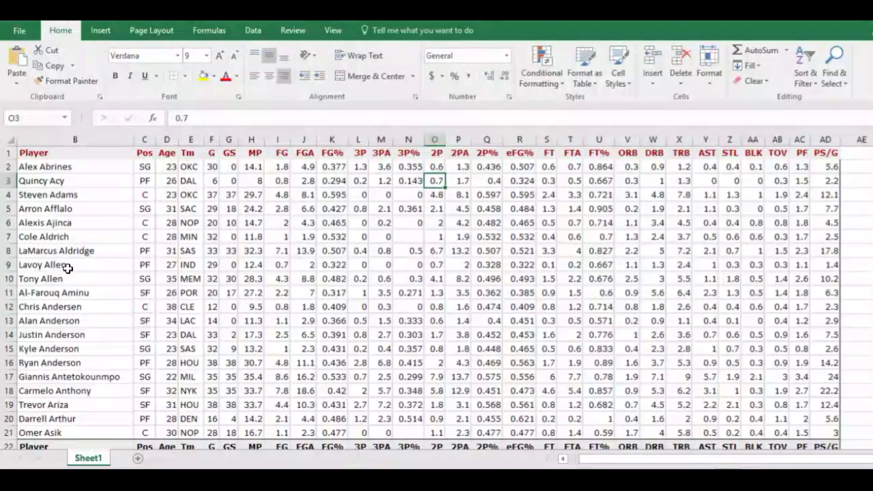
- Inspect player entries and their ORB, 3PA and 3P% values in the stats sheet
left_click(96, 265)
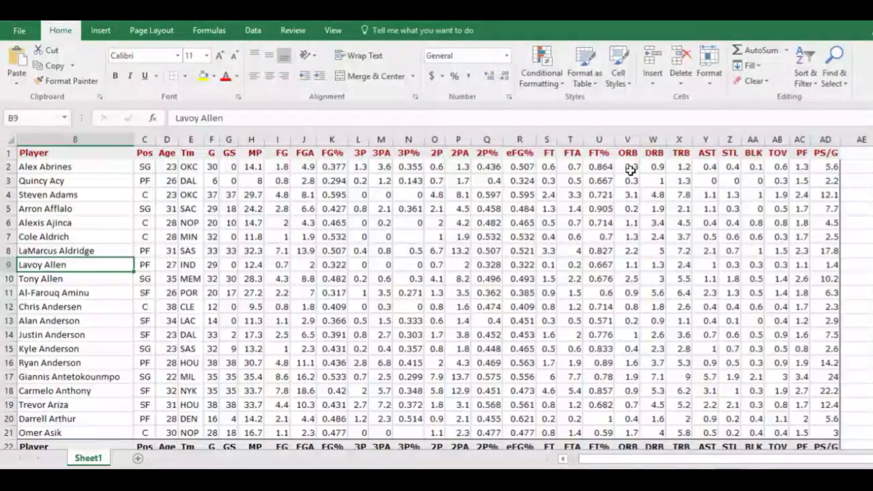
left_click(630, 205)
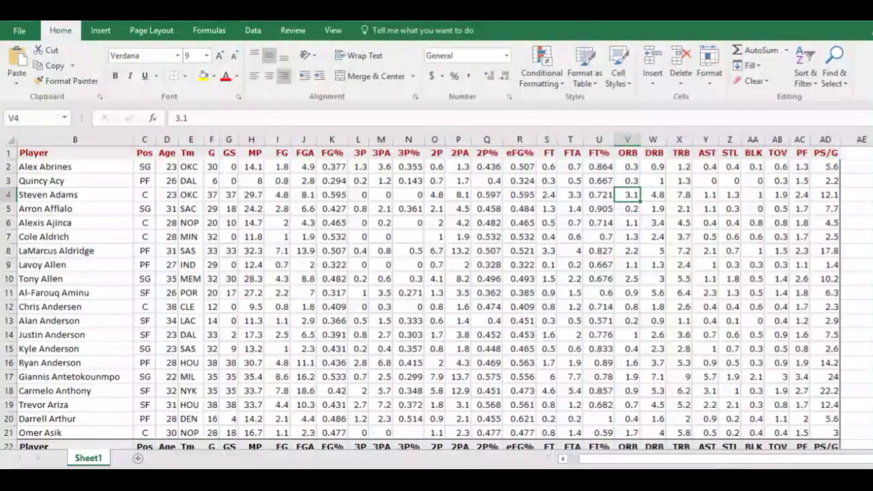
left_click_drag(868, 151, 868, 152)
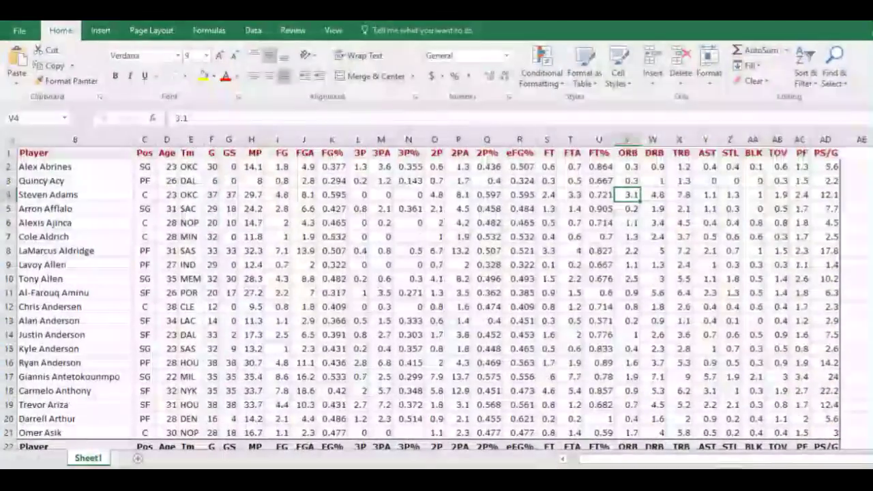
left_click(380, 196)
left_click(407, 169)
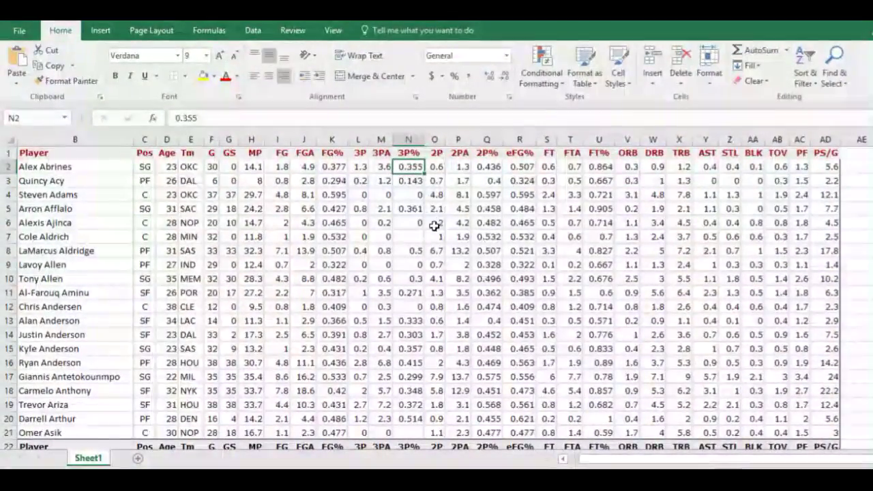
- Insert an empty column O before 2P, head it '3 pt Rank', and autofit its width
left_click(435, 139)
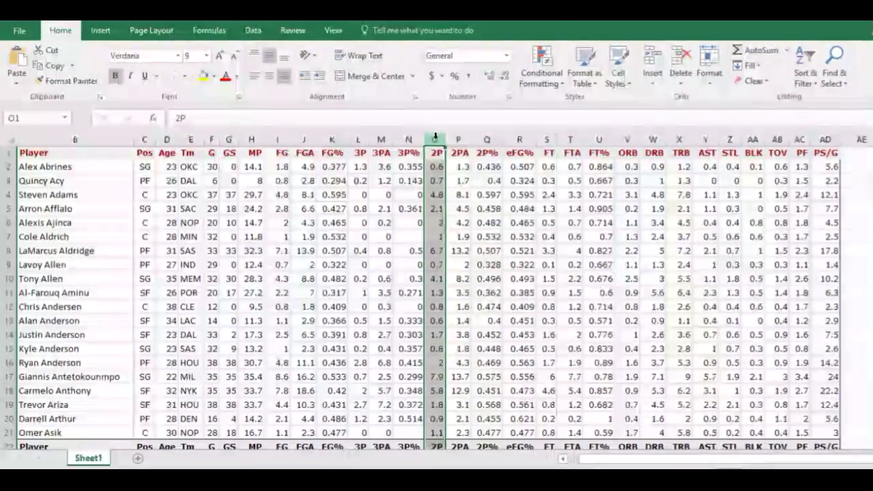
right_click(436, 189)
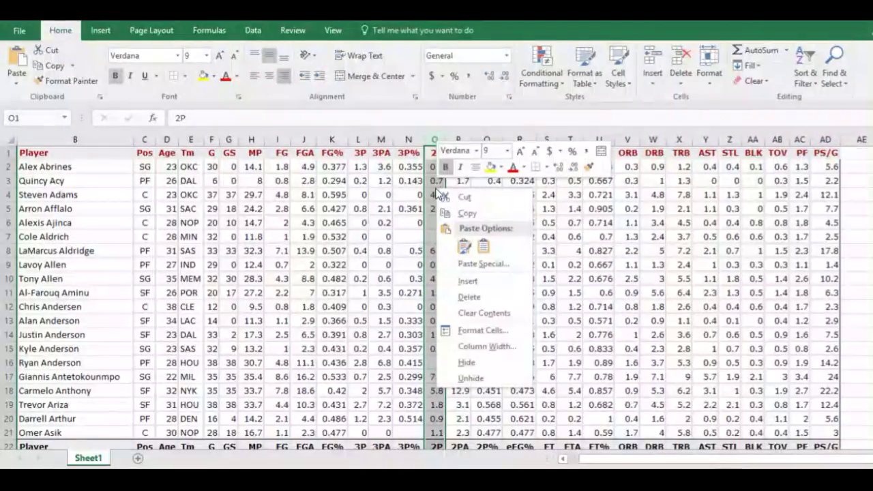
left_click(468, 281)
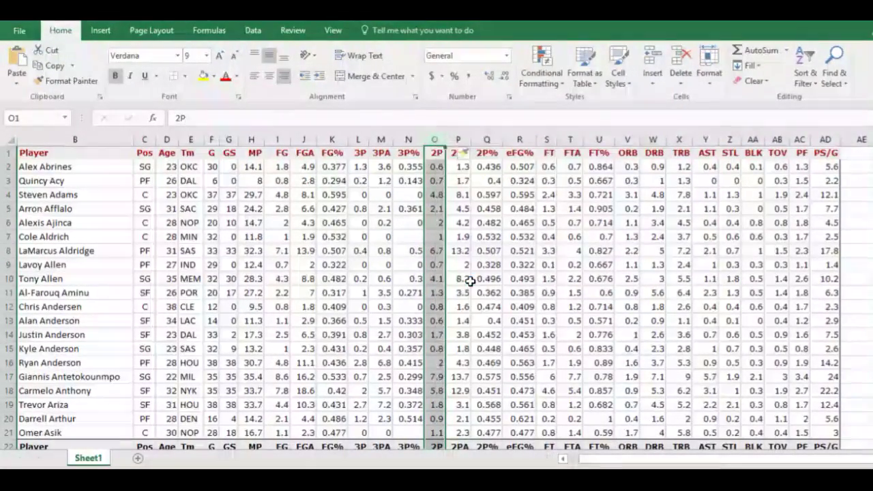
left_click(413, 165)
left_click(439, 153)
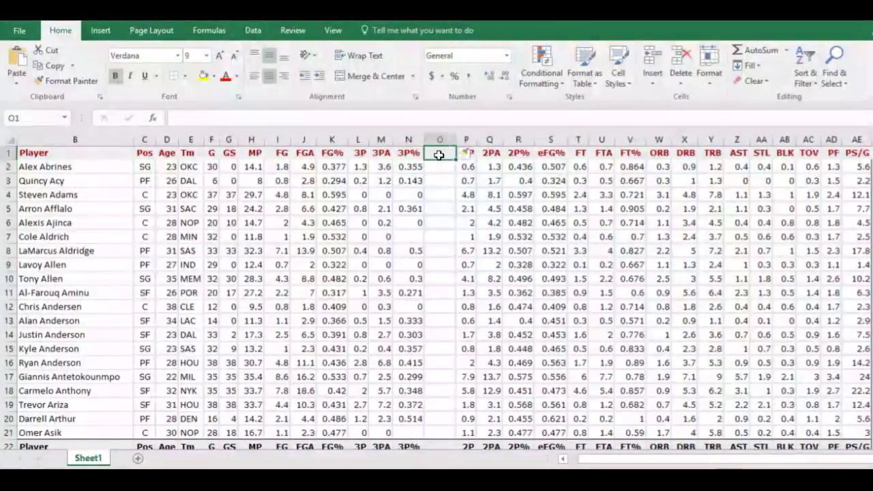
type("3 pt Rank")
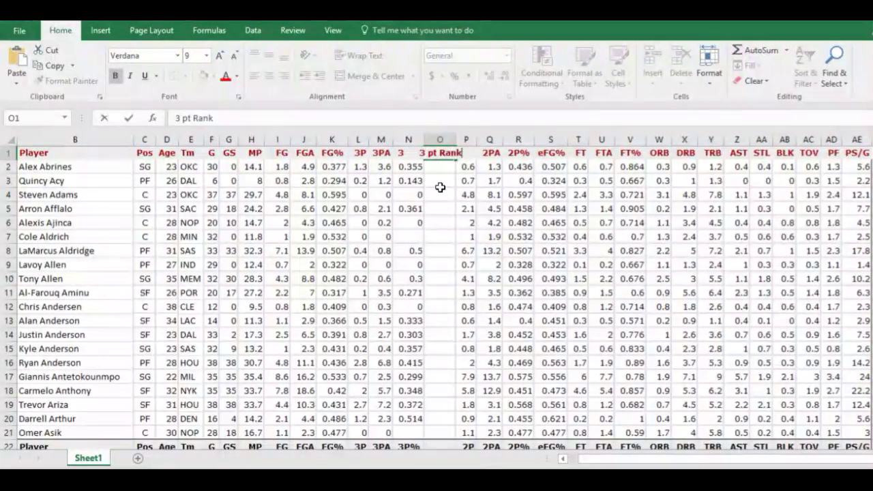
key("Return")
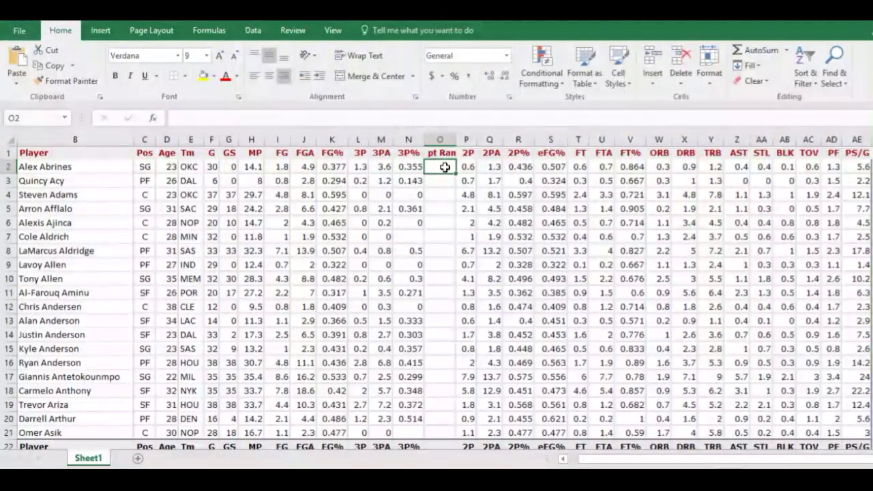
double_click(455, 139)
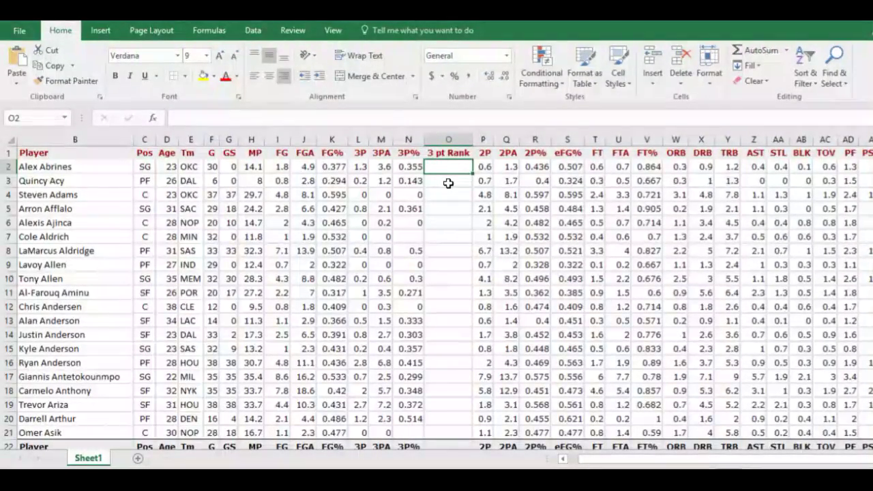
- Enter =RANK(N2,N:N) in O2 to rank the first player's 3P%, returning 166
type("=ra")
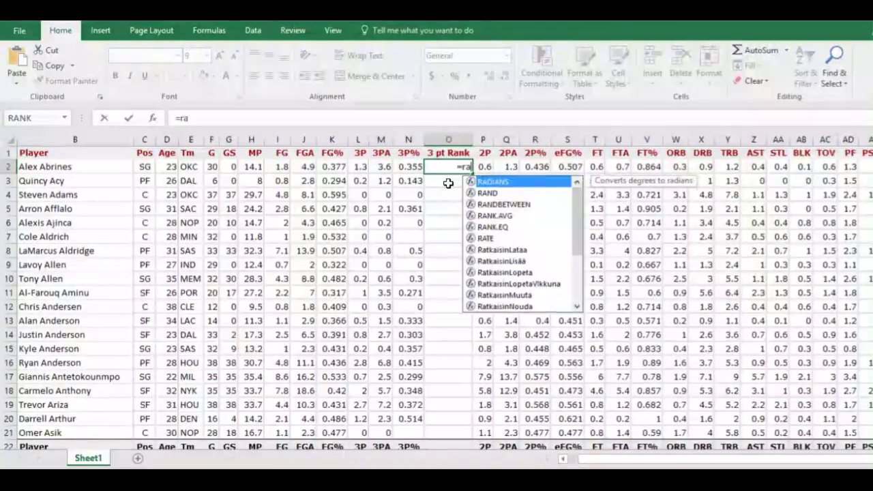
type("nk(")
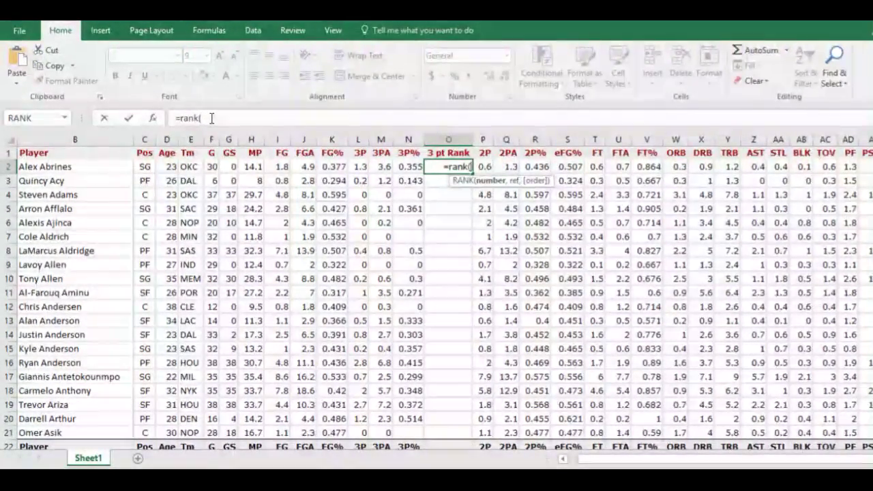
left_click(407, 167)
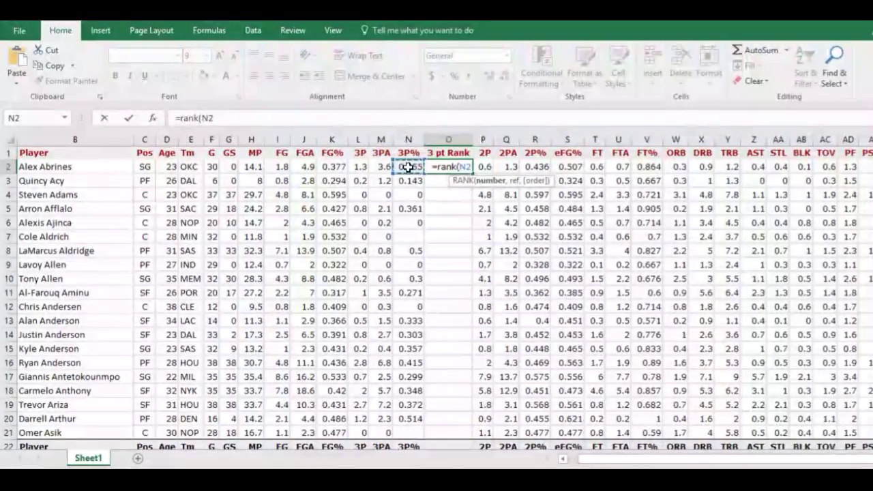
type(",")
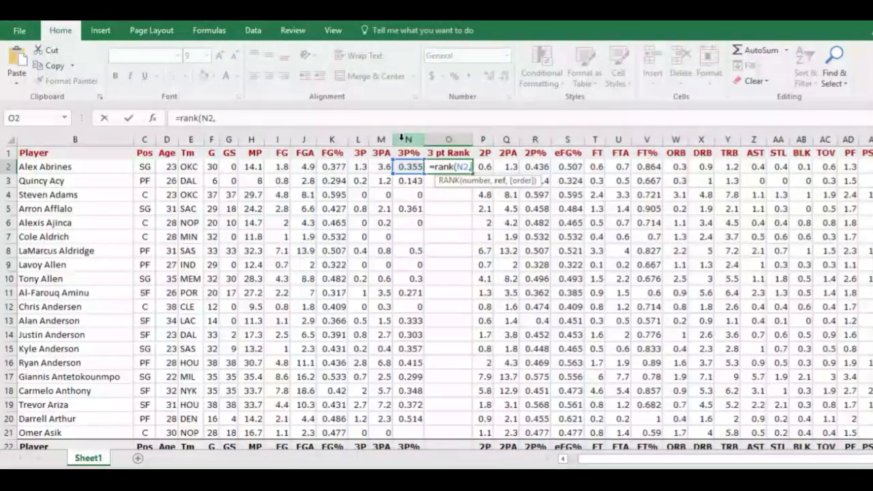
left_click(407, 139)
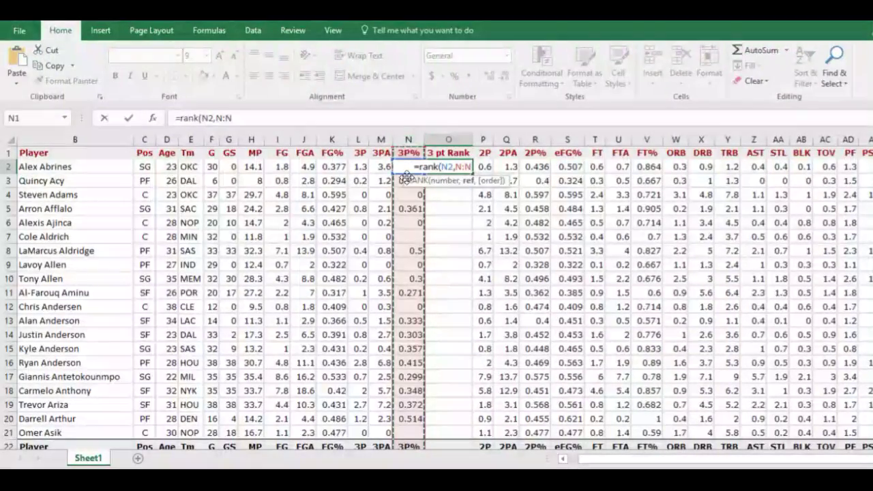
key("Return")
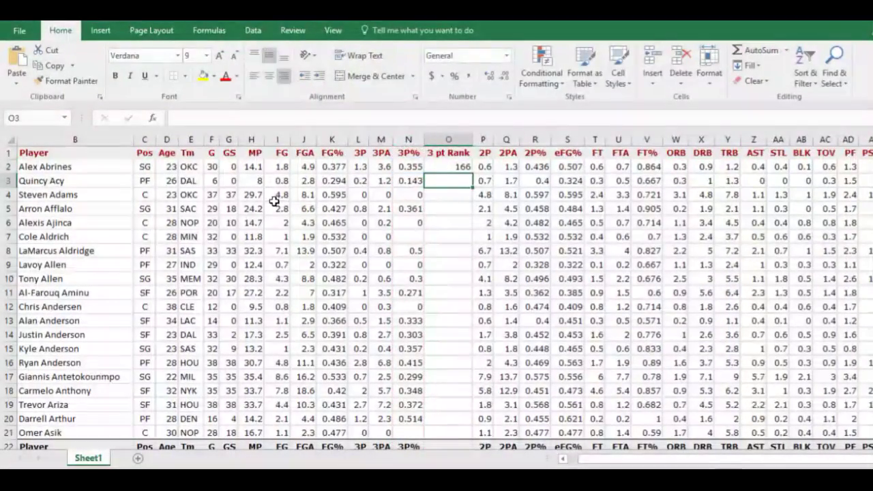
left_click(448, 167)
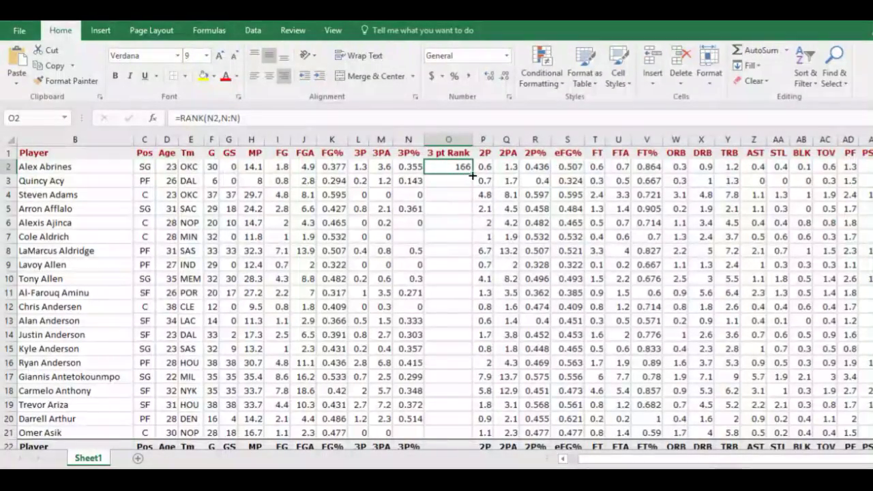
- Fill the RANK formula down column O to the last player
left_click_drag(473, 174, 473, 396)
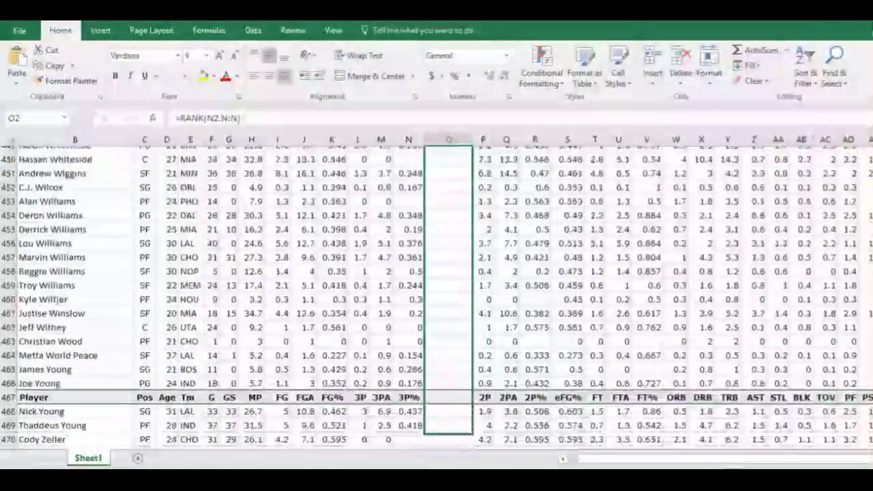
left_click_drag(473, 395, 472, 433)
left_click(452, 292)
scroll(437, 300, "up", 5)
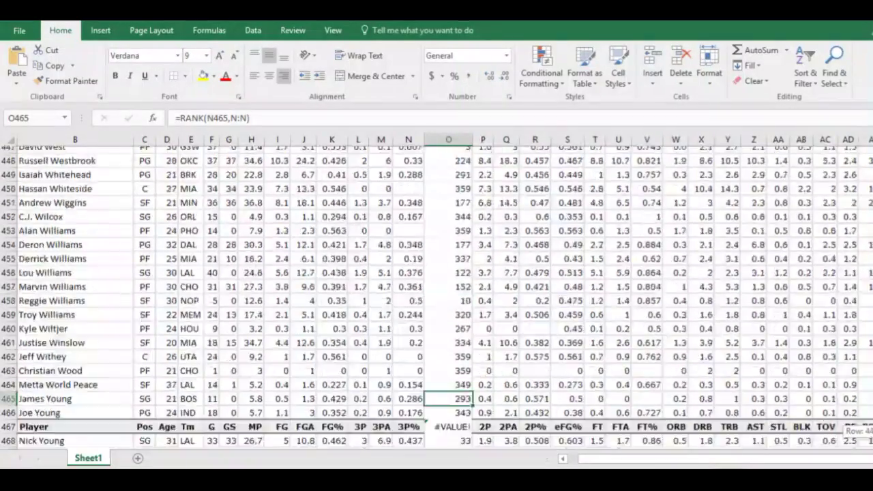
scroll(436, 300, "up", 20)
scroll(436, 300, "up", 20)
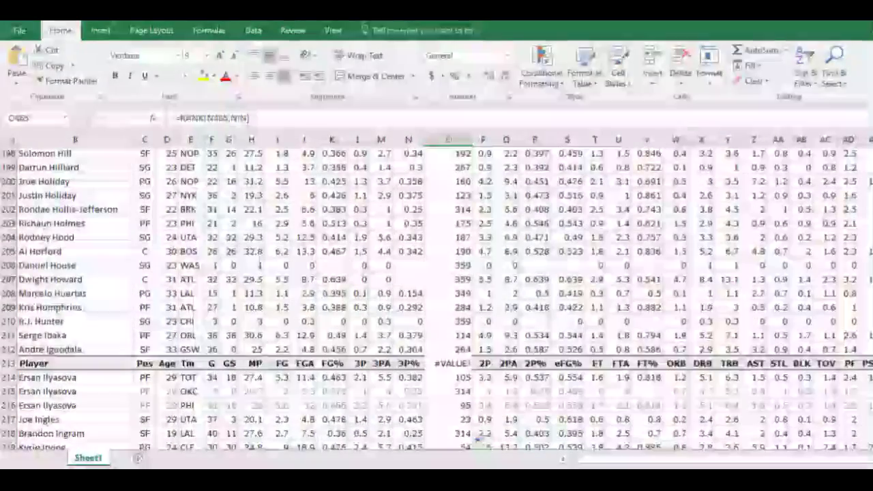
- Spot-check the copied RANK formulas in column O against the 3P% values in column N
left_click(460, 213)
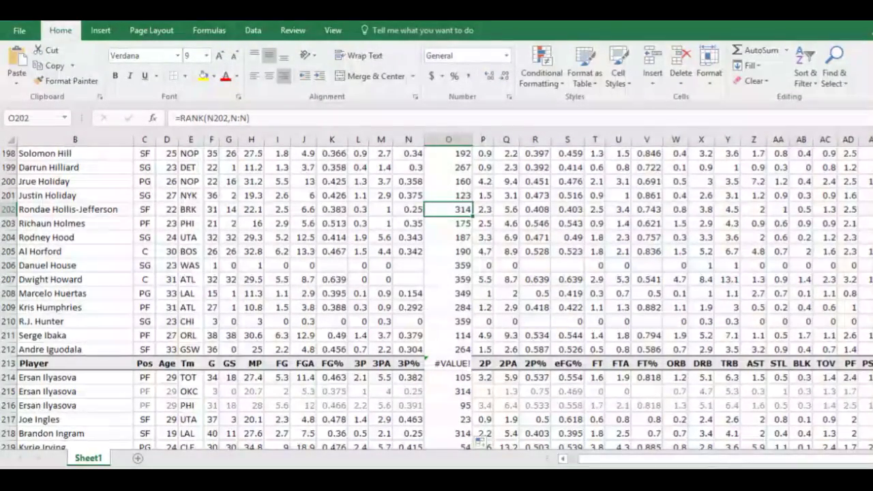
scroll(436, 293, "up", 9)
scroll(436, 294, "up", 20)
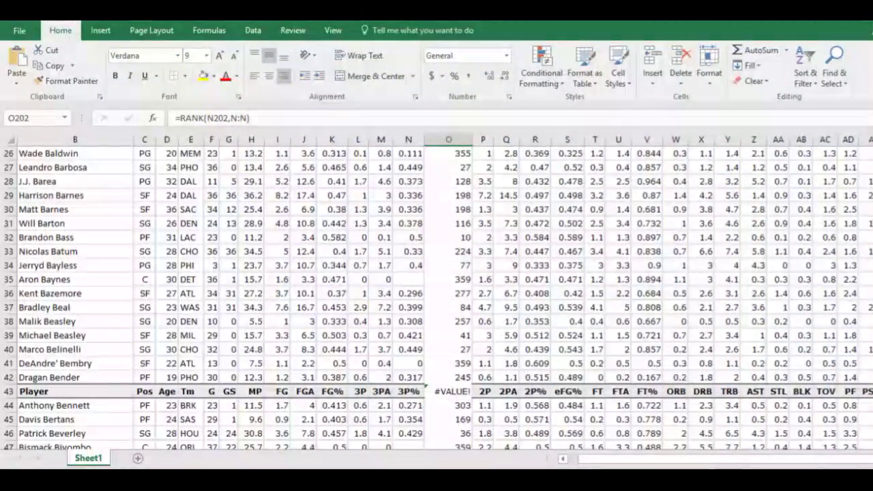
scroll(424, 177, "up", 4)
scroll(424, 177, "up", 4)
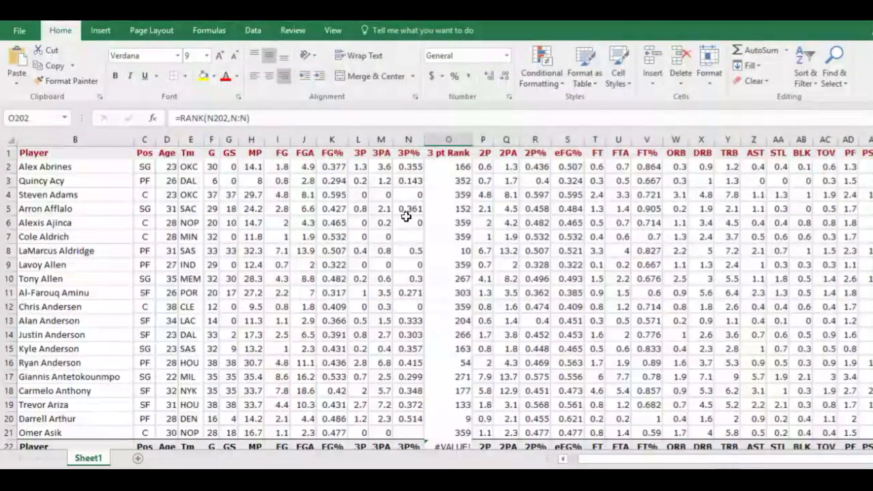
left_click(408, 211)
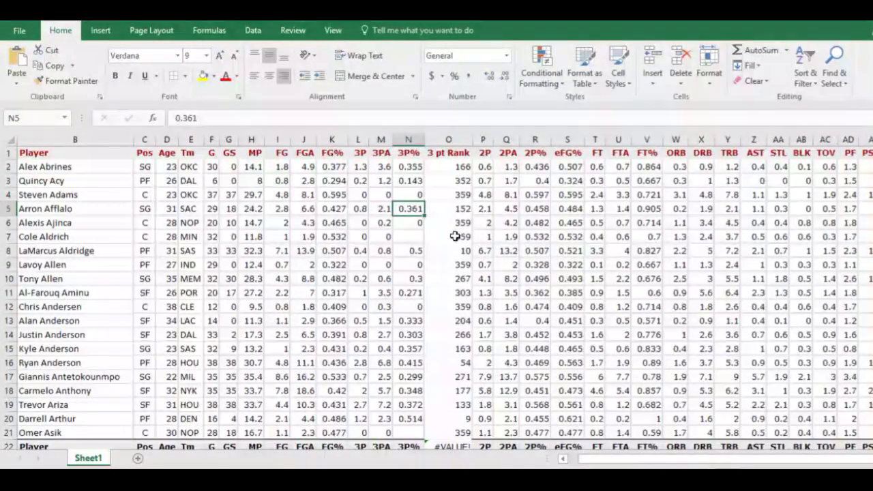
left_click(412, 251)
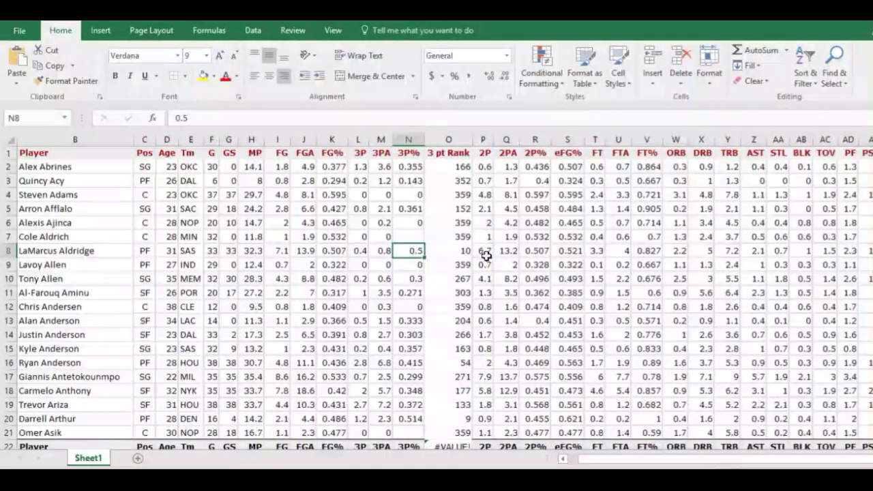
left_click(463, 253)
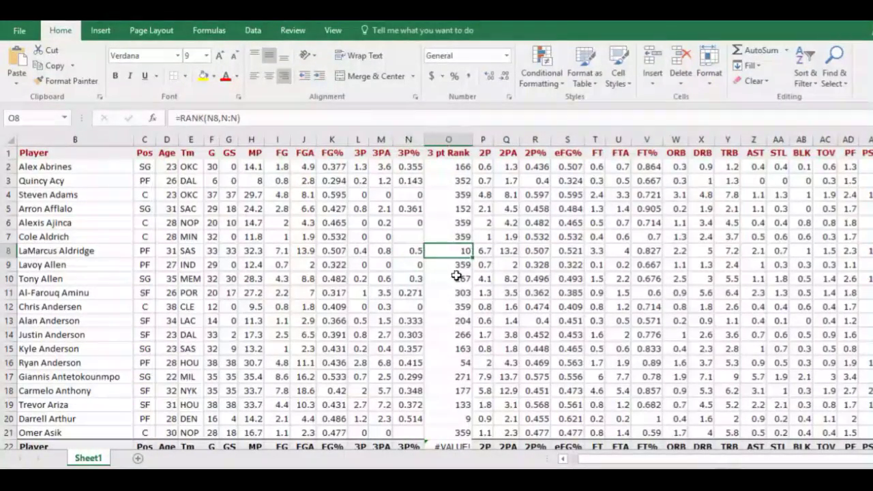
left_click(453, 170)
left_click(446, 223)
left_click(446, 266)
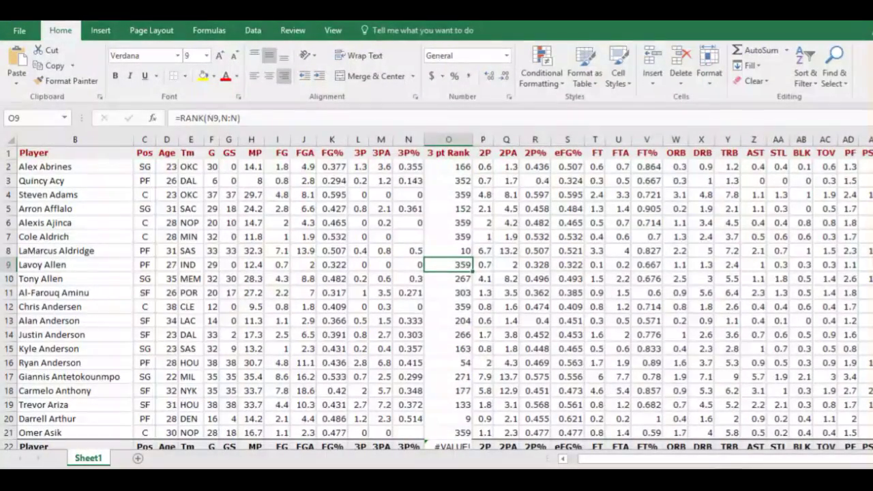
left_click(450, 139)
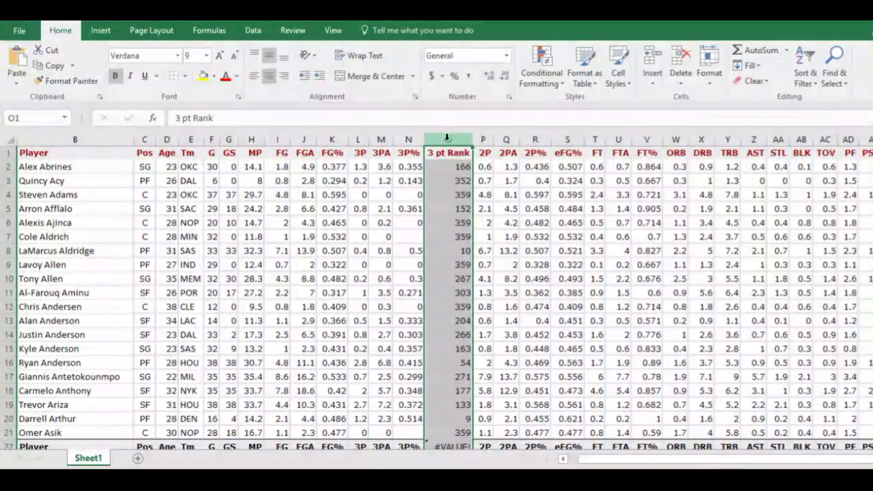
- Add a Less Than 20 highlight rule with Light Red Fill and Dark Red Text
left_click(562, 89)
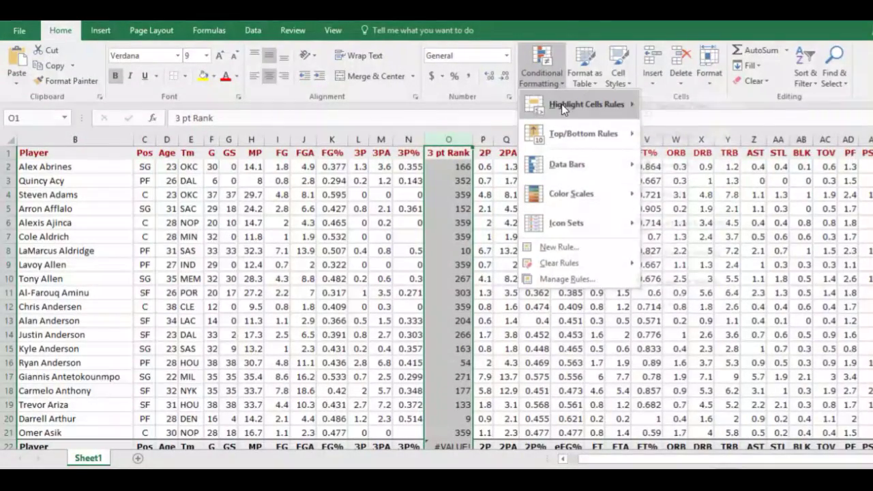
mouse_move(584, 104)
left_click(694, 136)
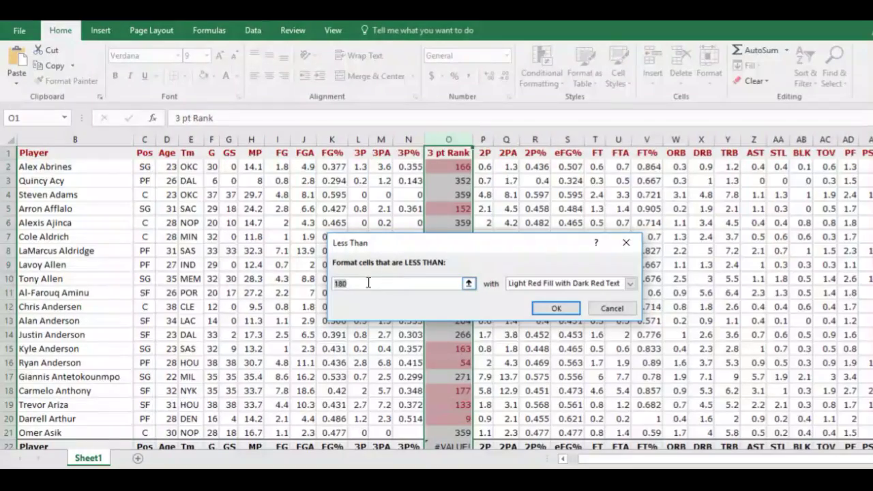
type("2")
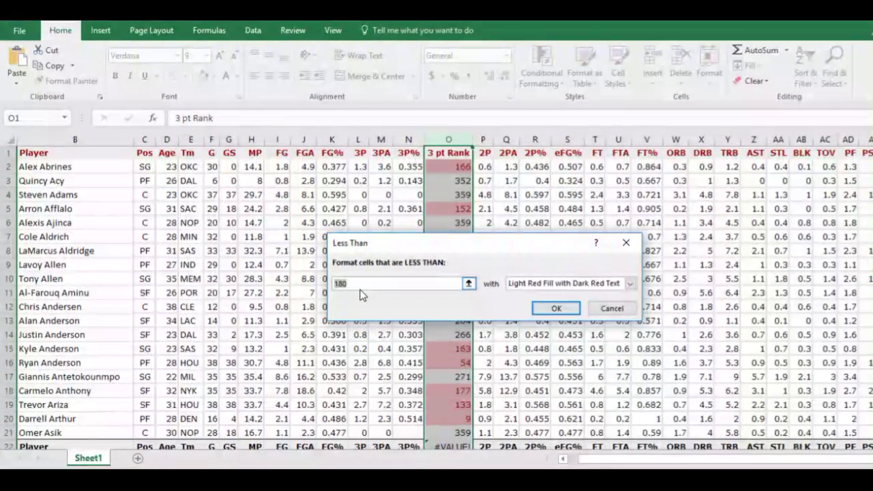
type("0")
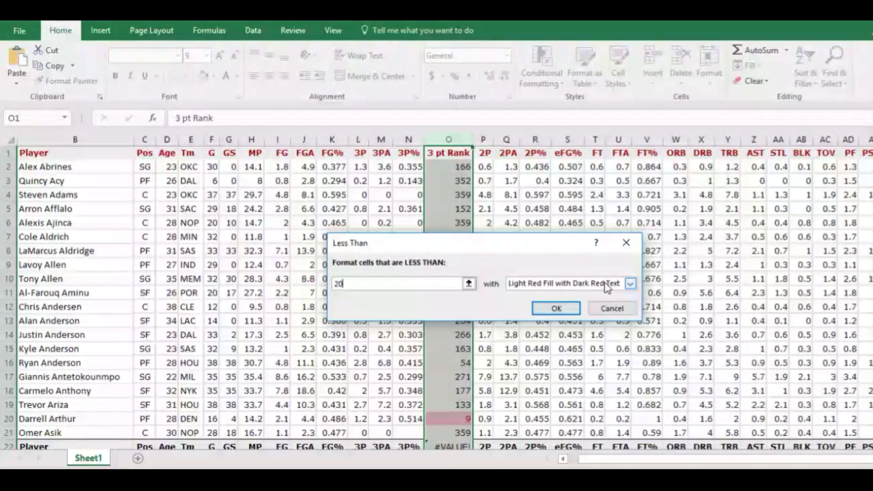
left_click(632, 285)
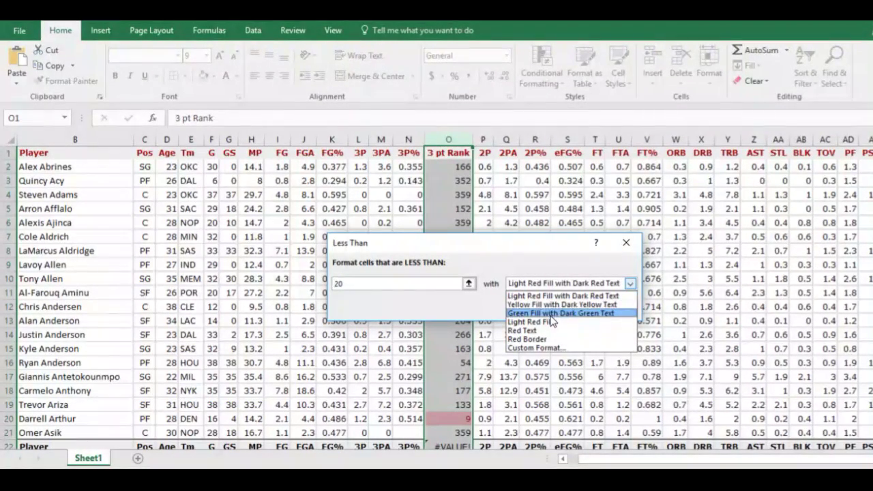
left_click(568, 298)
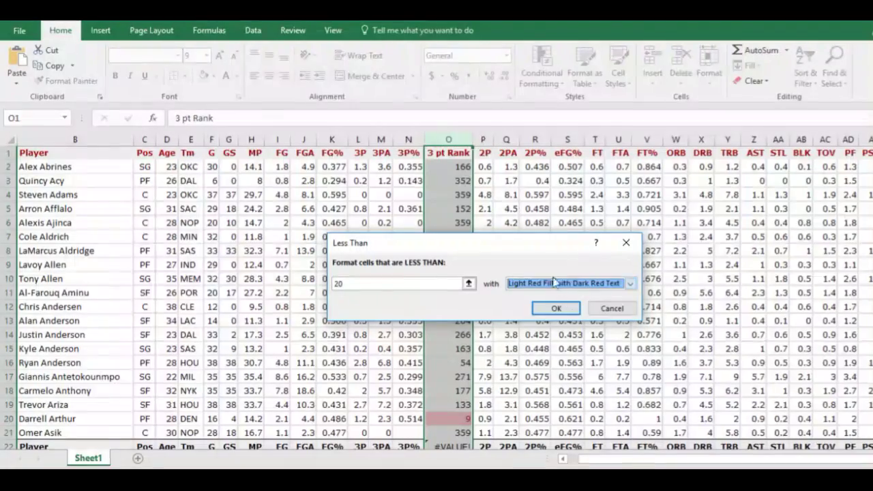
left_click(554, 308)
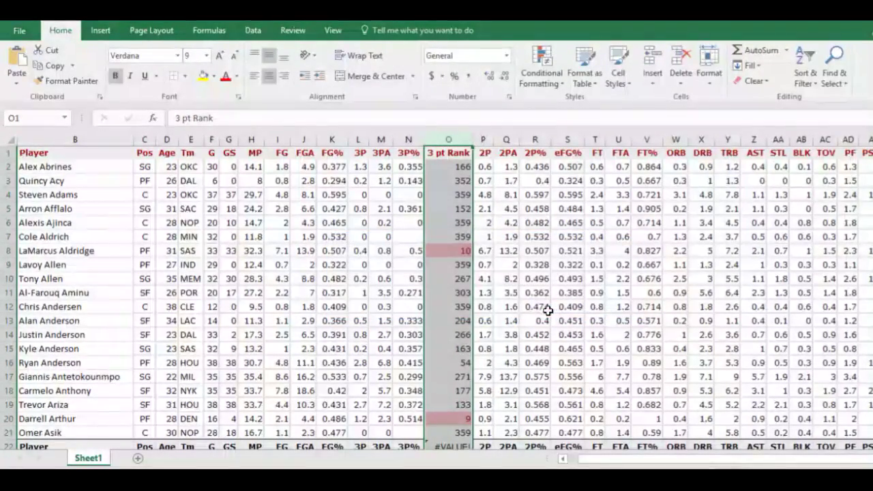
- Change LaMarcus Aldridge's 3P% in N8 to 0.5
left_click(412, 250)
type("0.5")
key("Return")
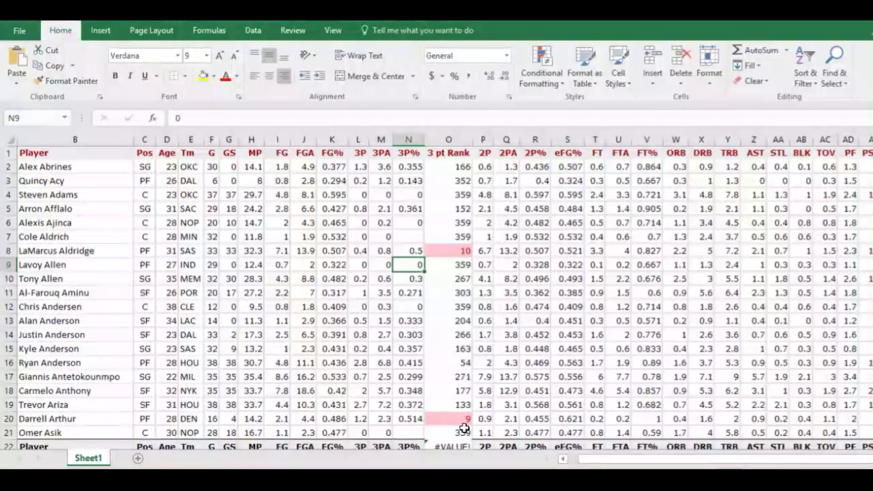
scroll(437, 293, "down", 7)
scroll(437, 293, "down", 6)
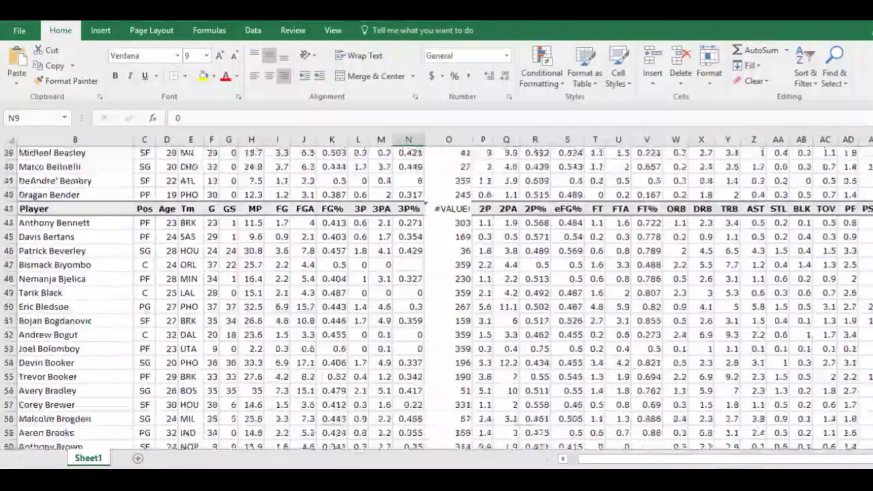
scroll(436, 293, "down", 5)
scroll(437, 293, "down", 3)
scroll(463, 289, "down", 7)
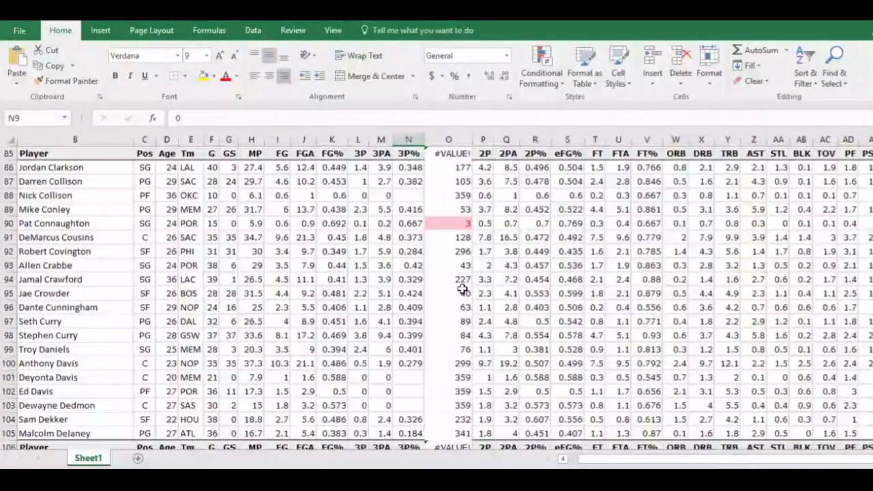
left_click(456, 223)
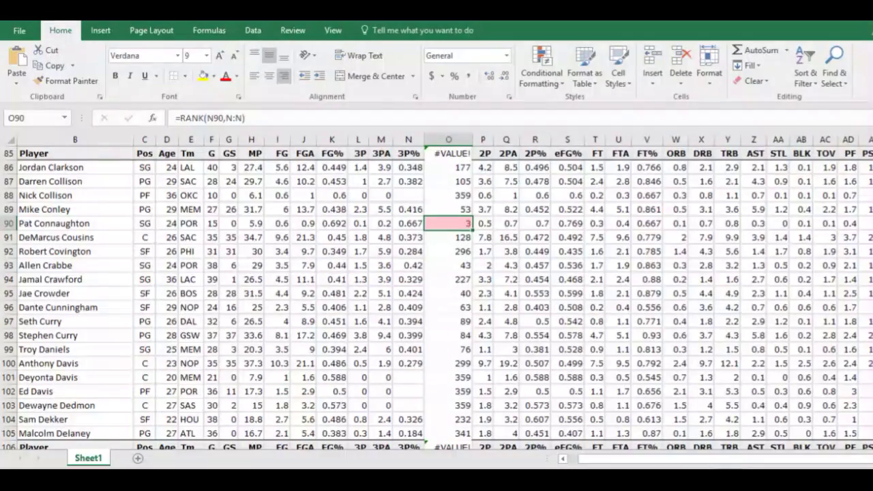
scroll(511, 208, "up", 14)
scroll(510, 207, "up", 14)
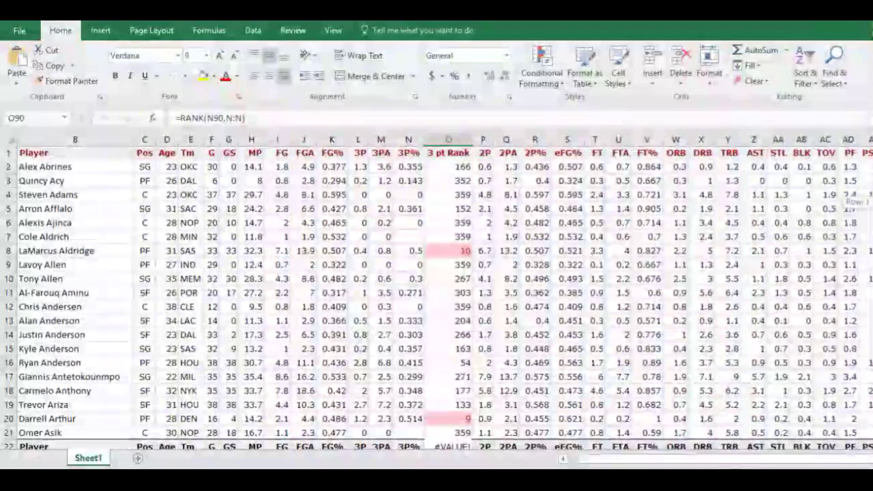
left_click(458, 208)
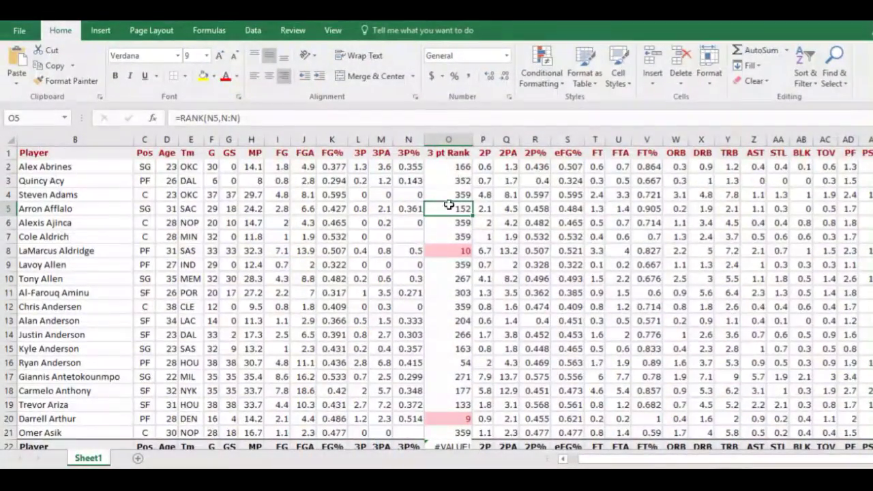